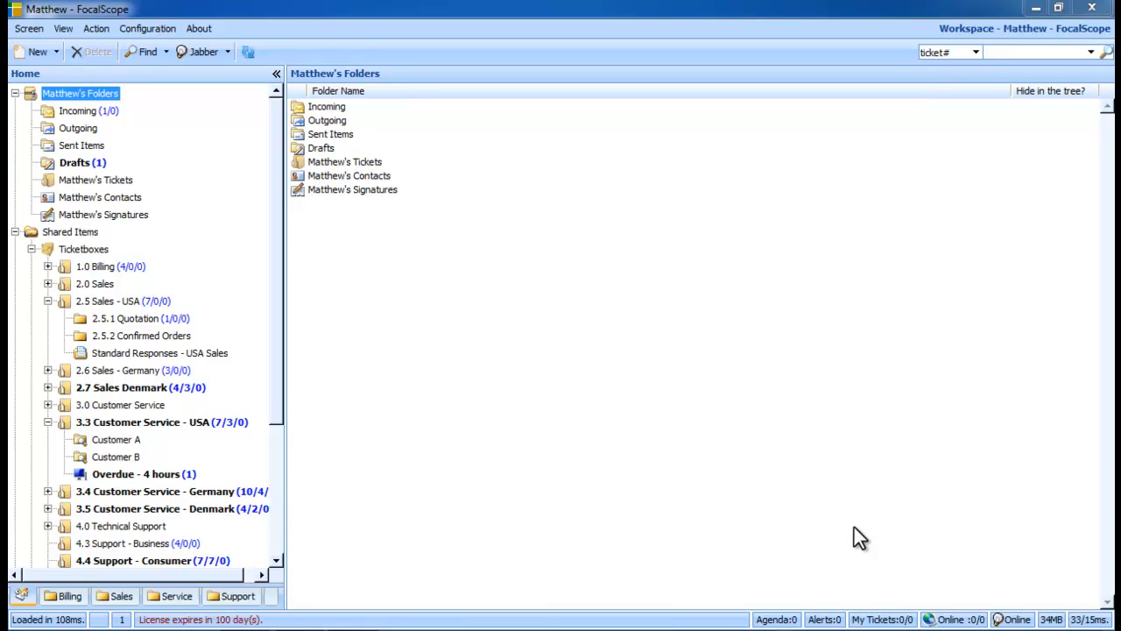
Switch to the Administration screen and open the SLA configuration section.
left_click(26, 30)
left_click(39, 62)
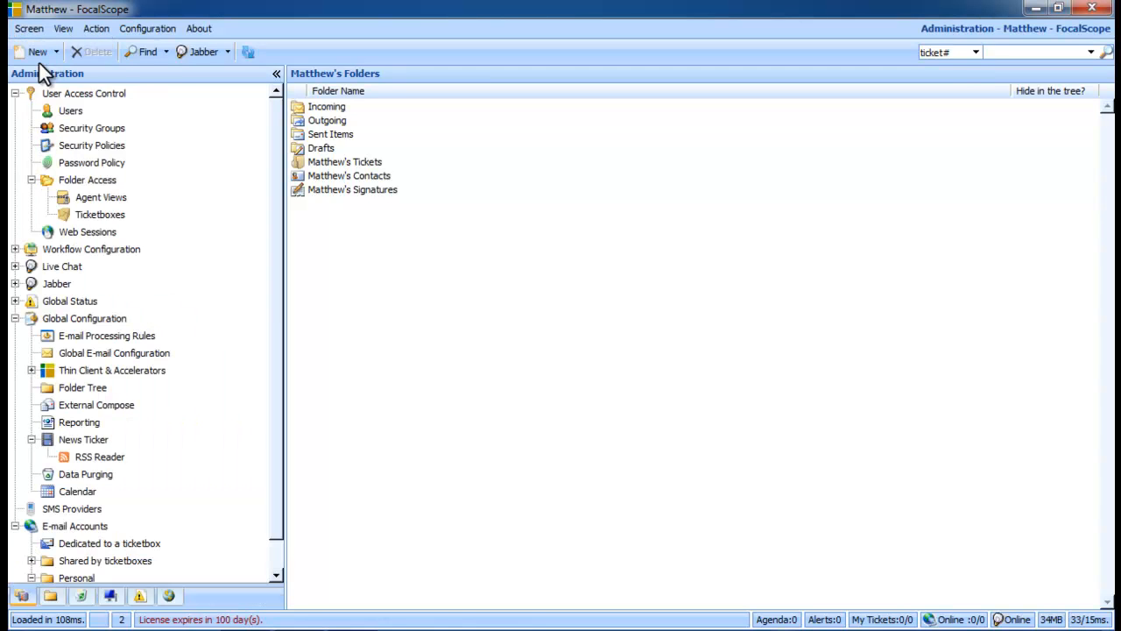
left_click(110, 596)
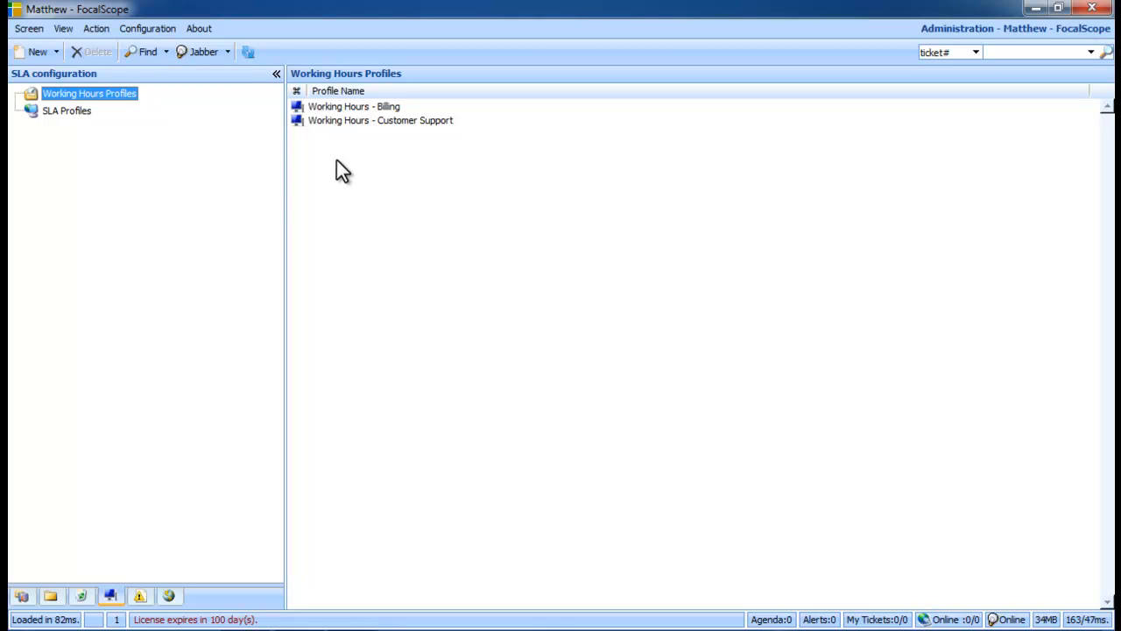
Review the general settings and the holidays and exceptions of the Working Hours - Customer Support profile.
left_click(431, 122)
right_click(431, 123)
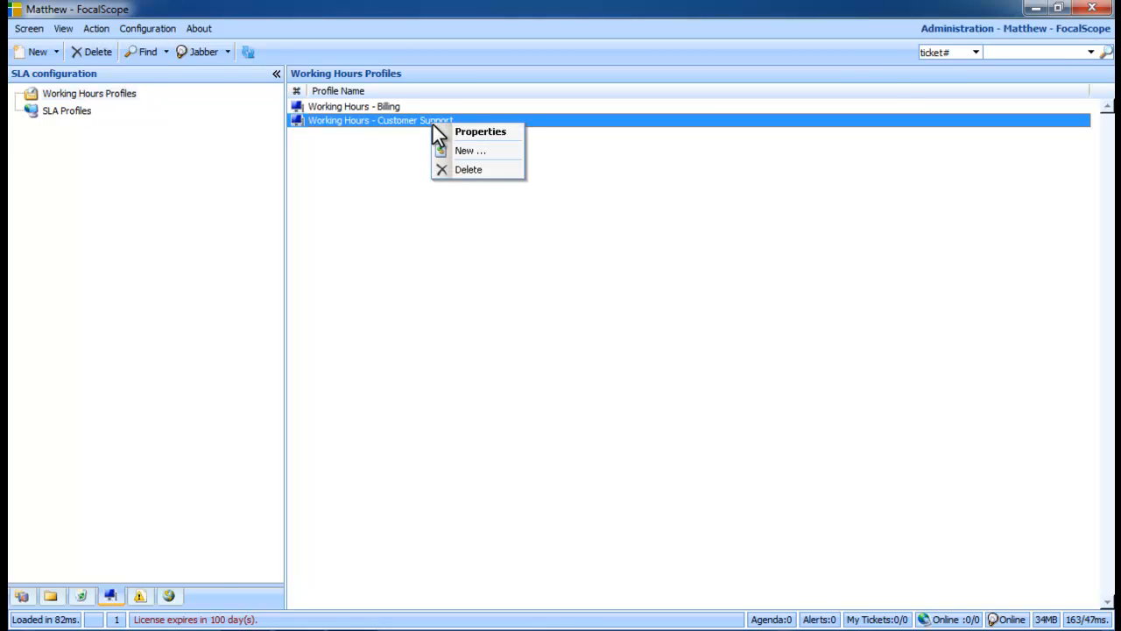
left_click(440, 132)
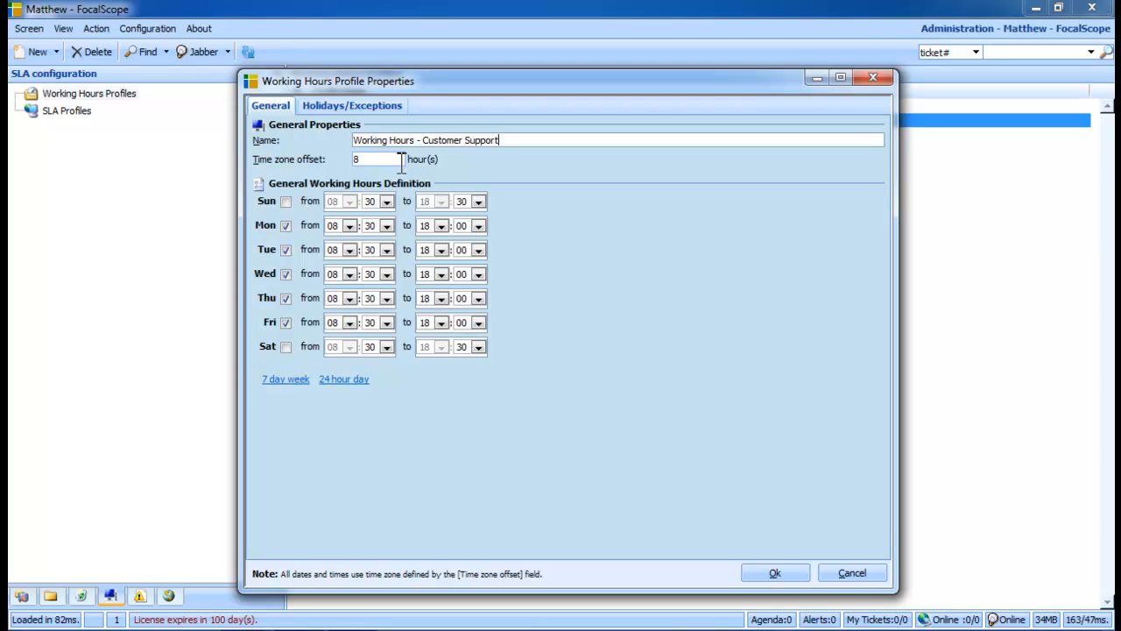
left_click(388, 107)
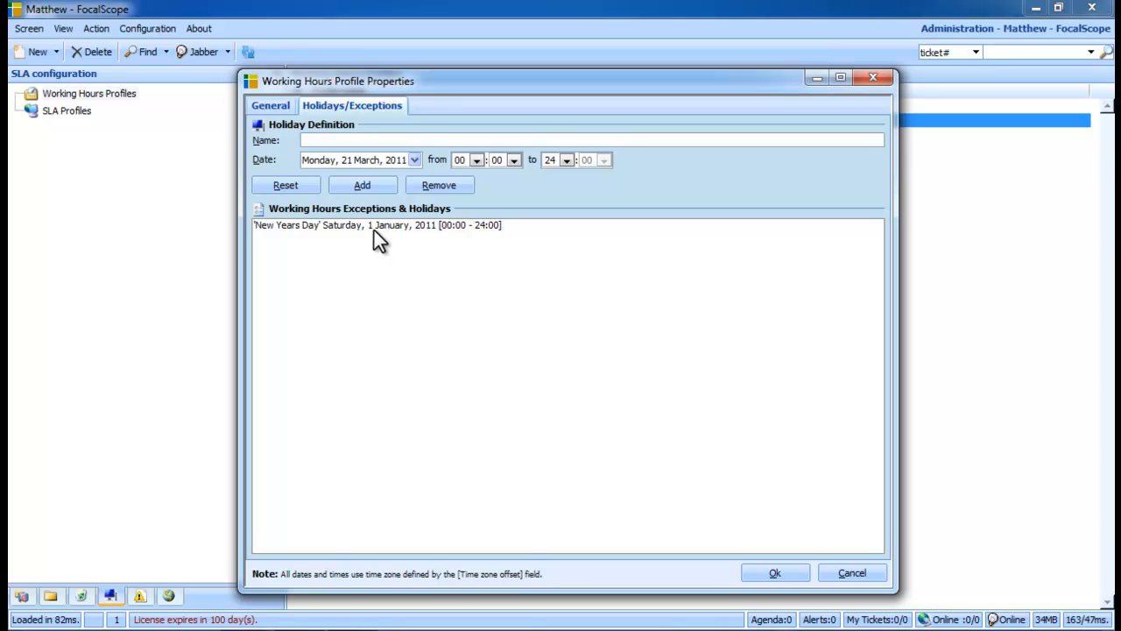
left_click(850, 571)
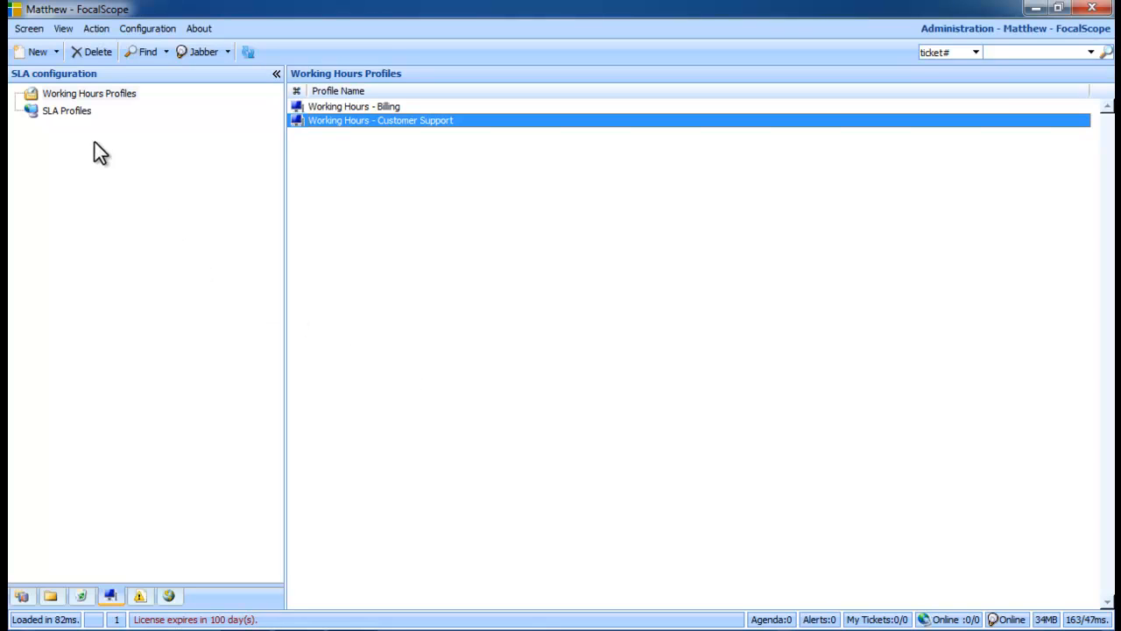
Try to rename the 4 Hours SLA profile as "4 Hours - Customer Service SLA".
left_click(81, 110)
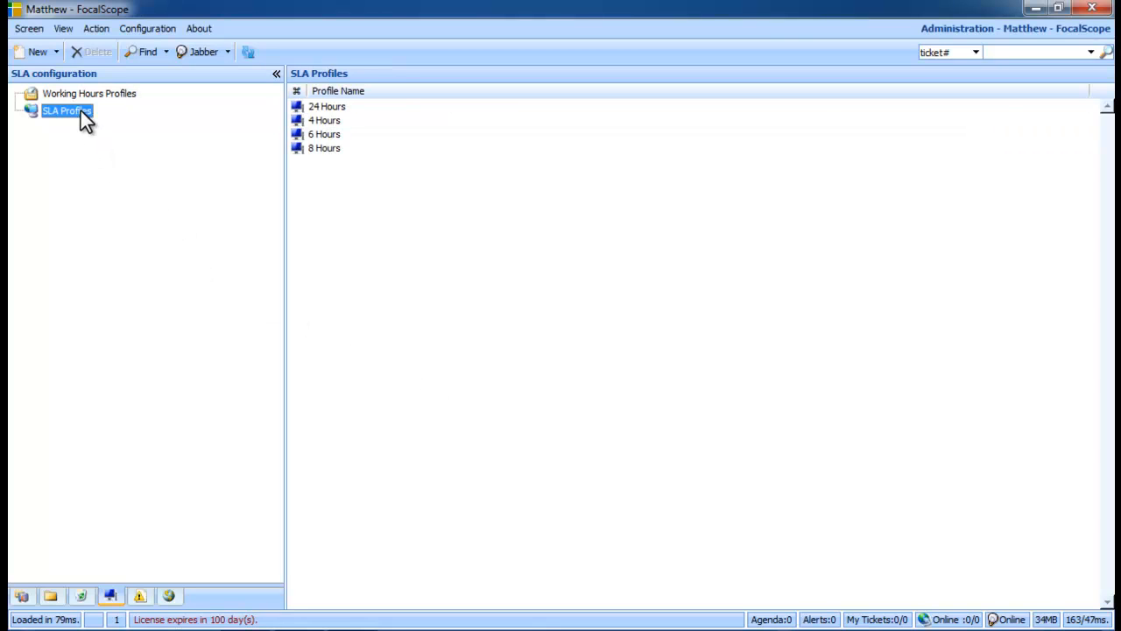
left_click(348, 124)
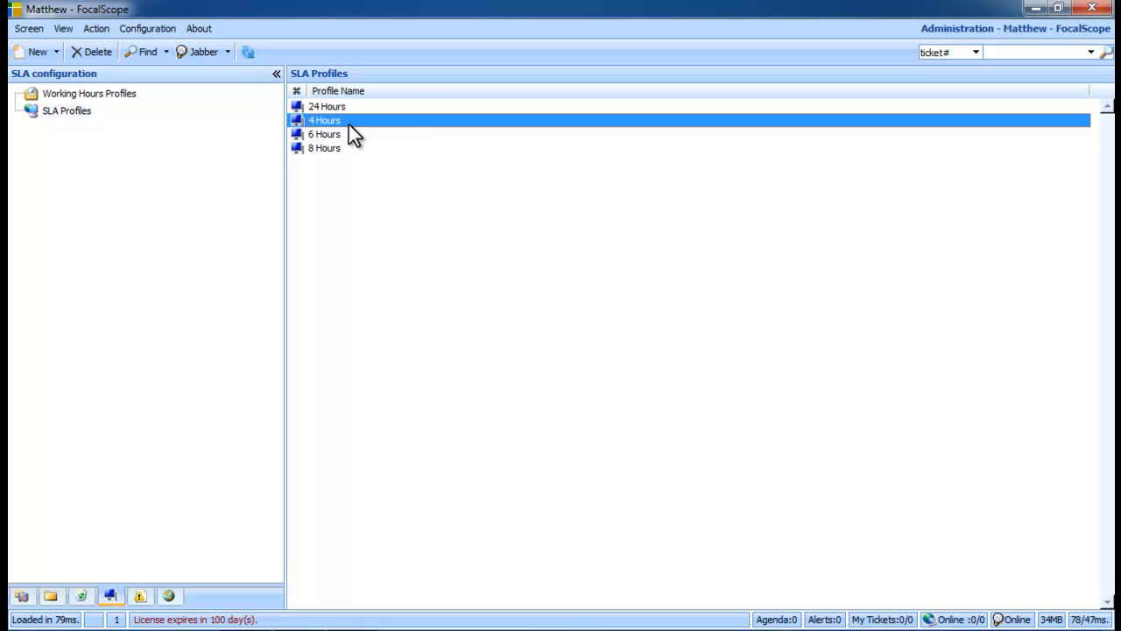
right_click(349, 124)
left_click(360, 132)
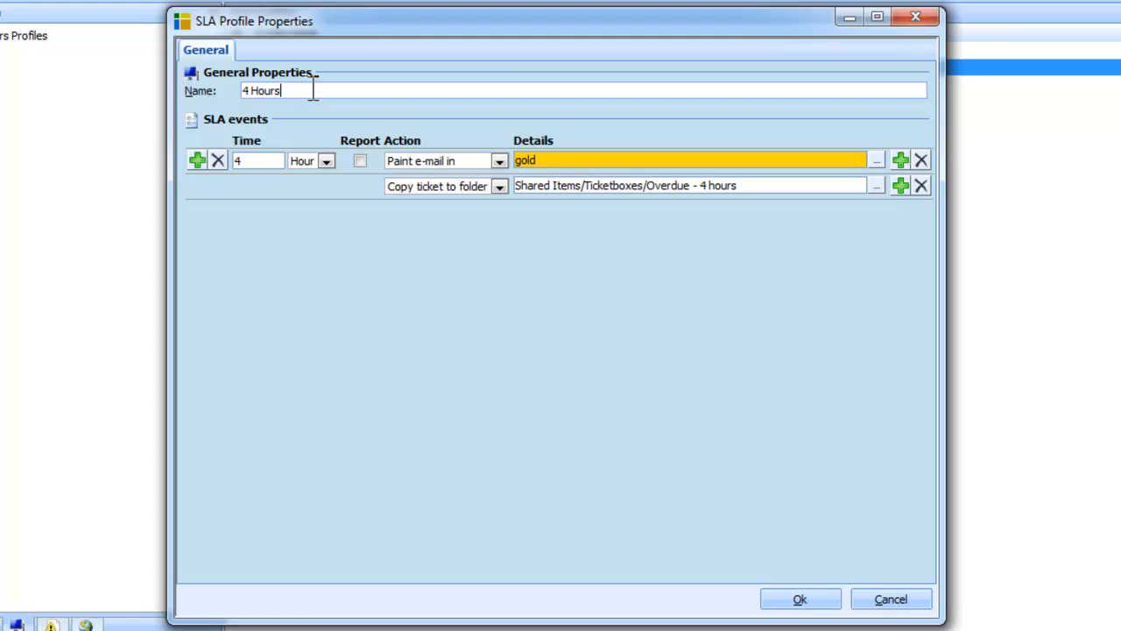
type("- Customer Service SLA")
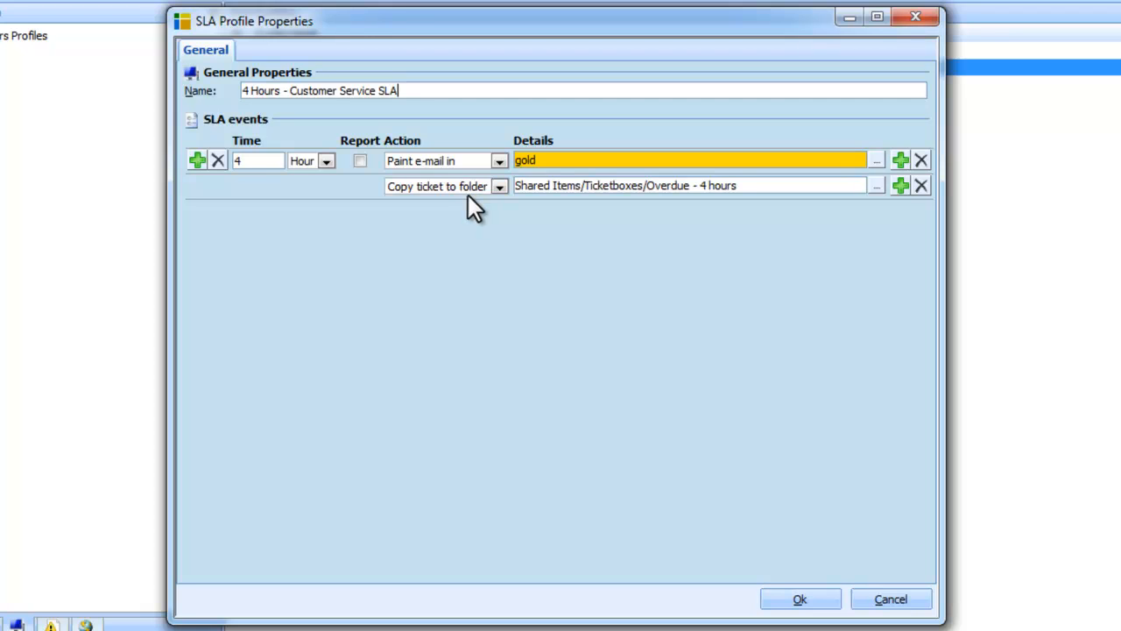
Try to add a 3-hour Alert supervisor event to the SLA profile and include both timed events in reports.
left_click(498, 187)
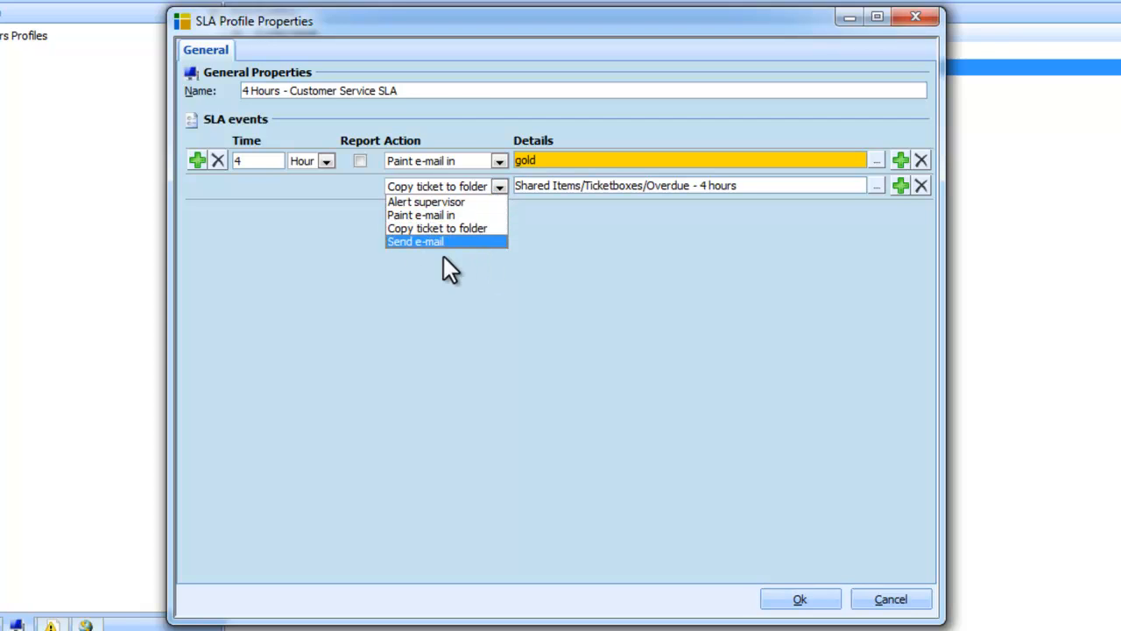
left_click(390, 260)
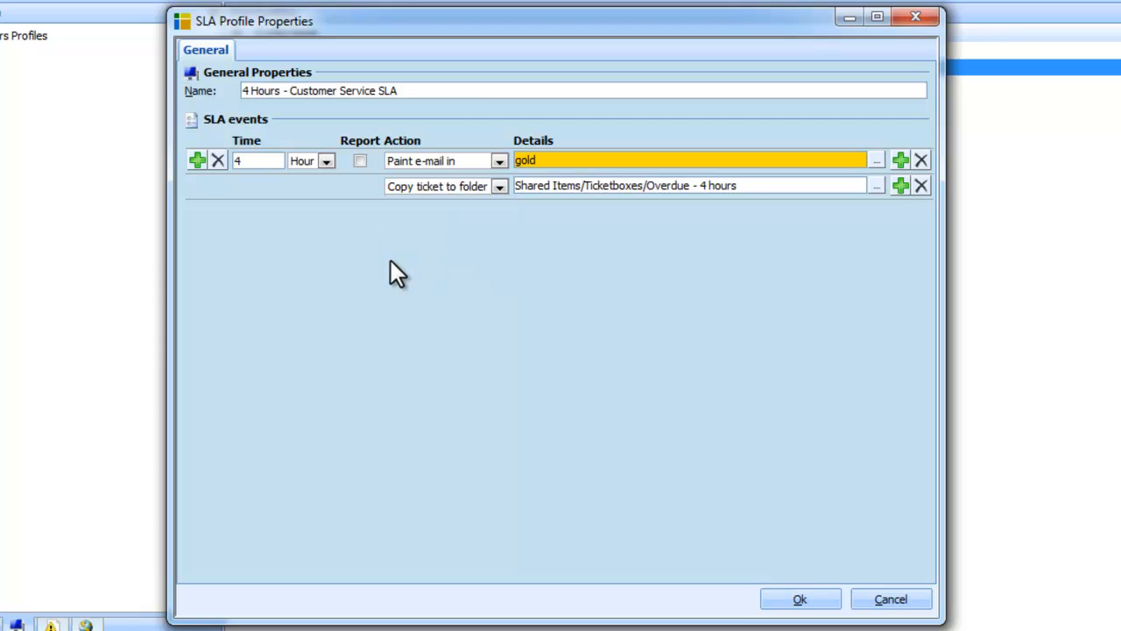
left_click(193, 163)
left_click(247, 161)
type("3")
left_click(297, 163)
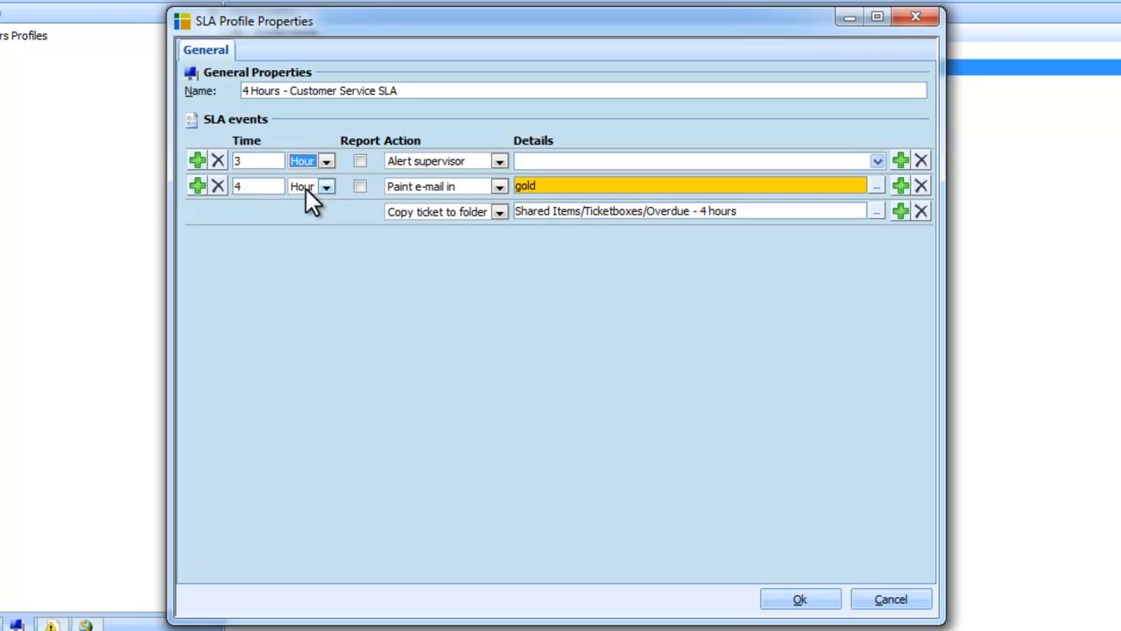
left_click(340, 199)
left_click(358, 163)
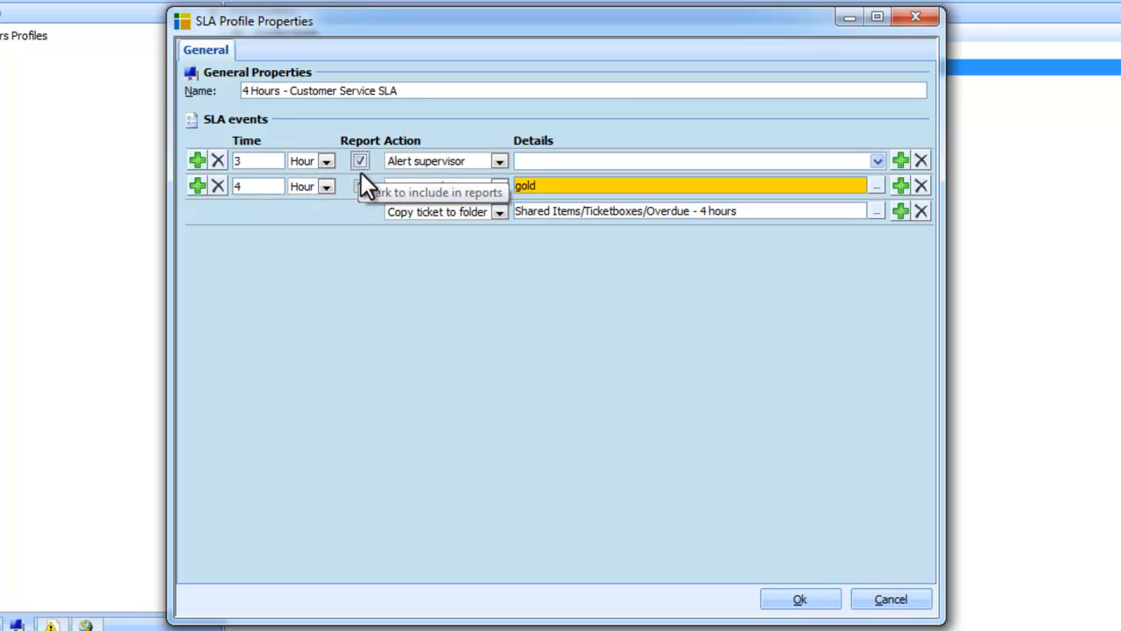
left_click(361, 186)
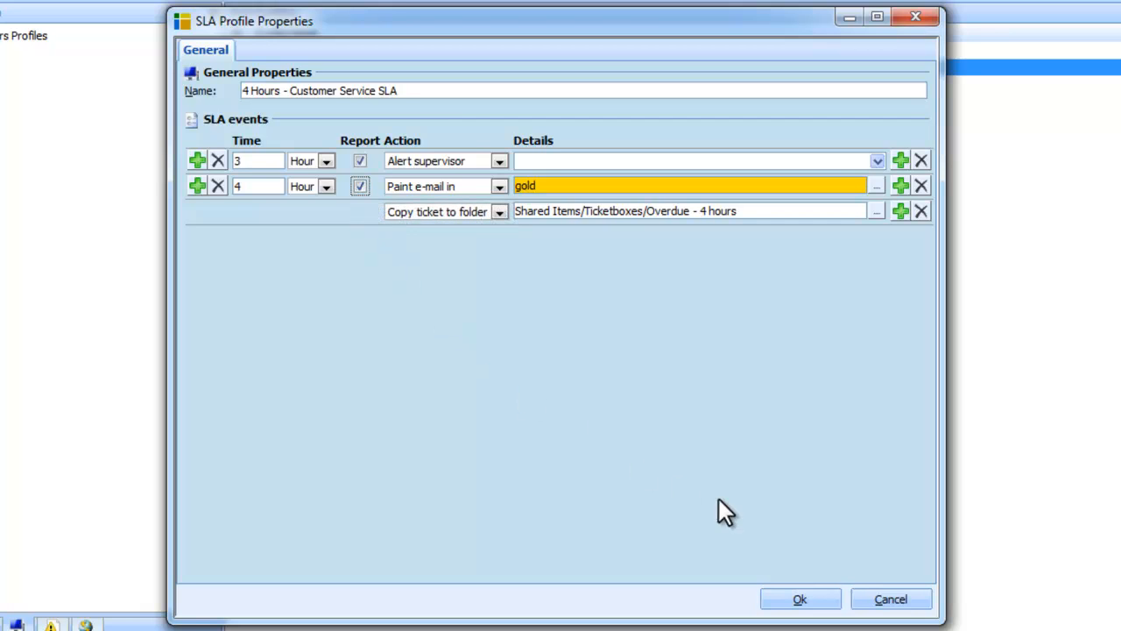
left_click(866, 597)
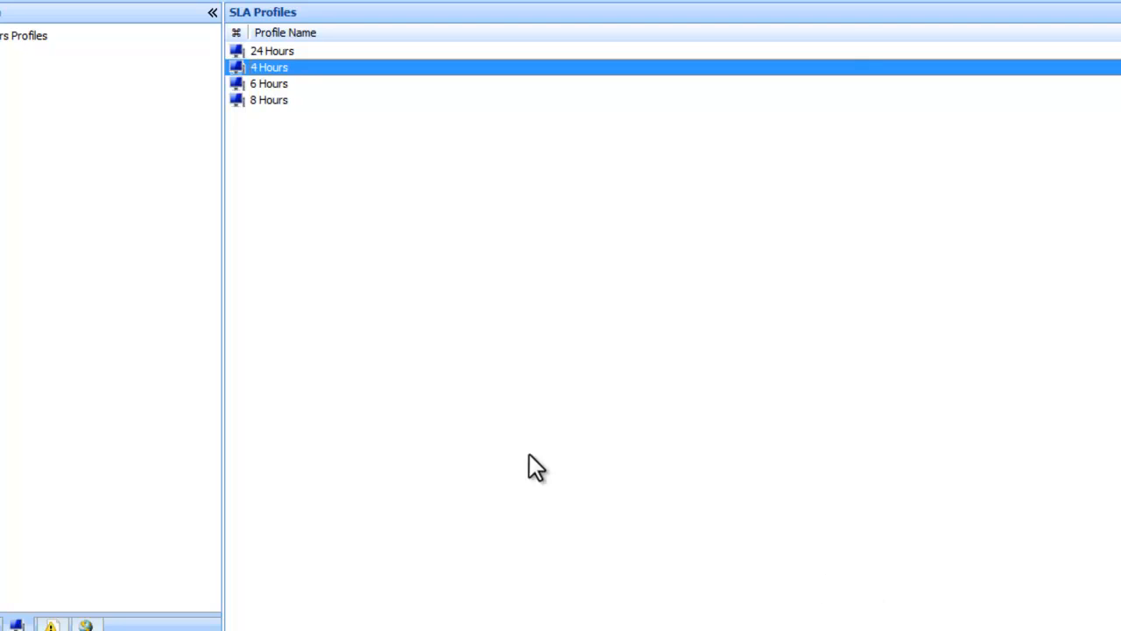
Return to the Workspace screen and open the folder properties of the 3.3 Customer Service - USA ticketbox.
left_click(28, 28)
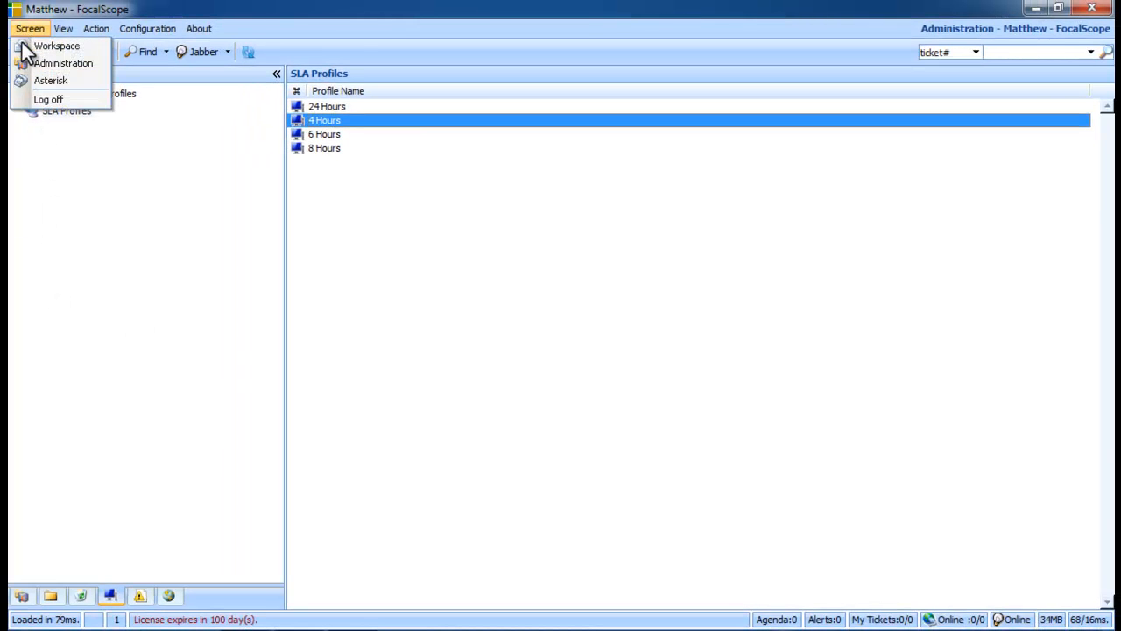
left_click(24, 47)
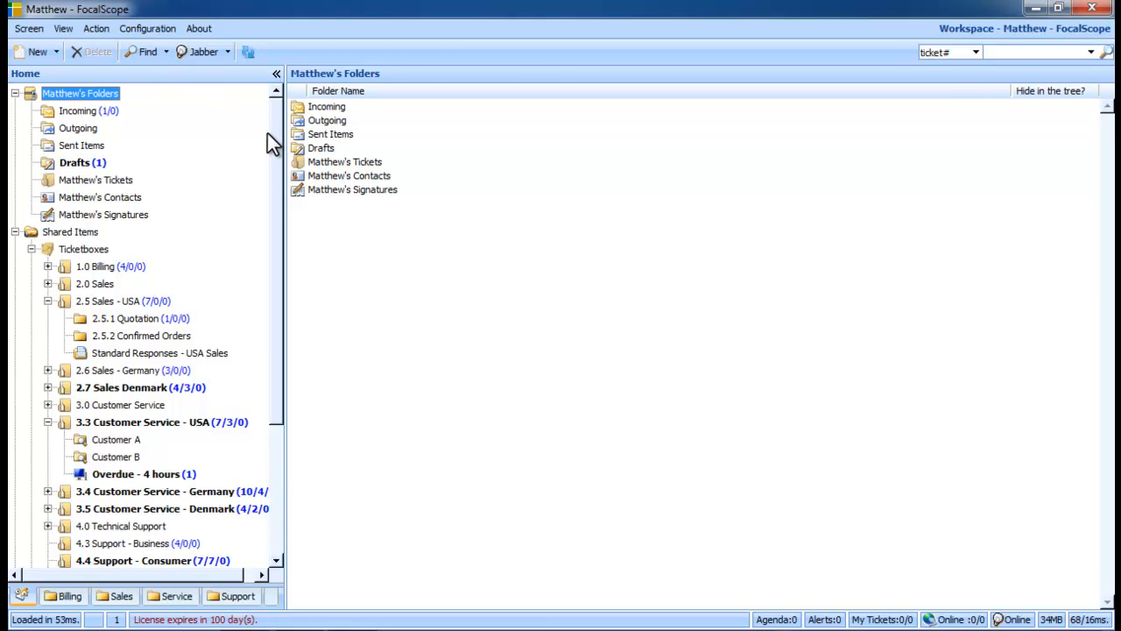
left_click_drag(274, 138, 274, 273)
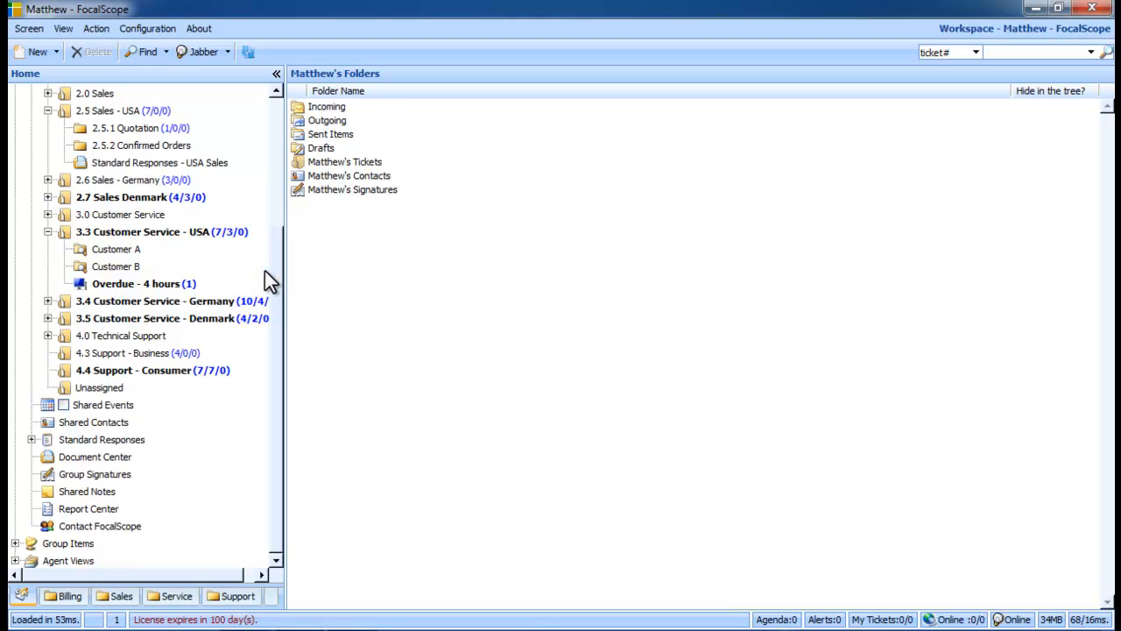
left_click(191, 231)
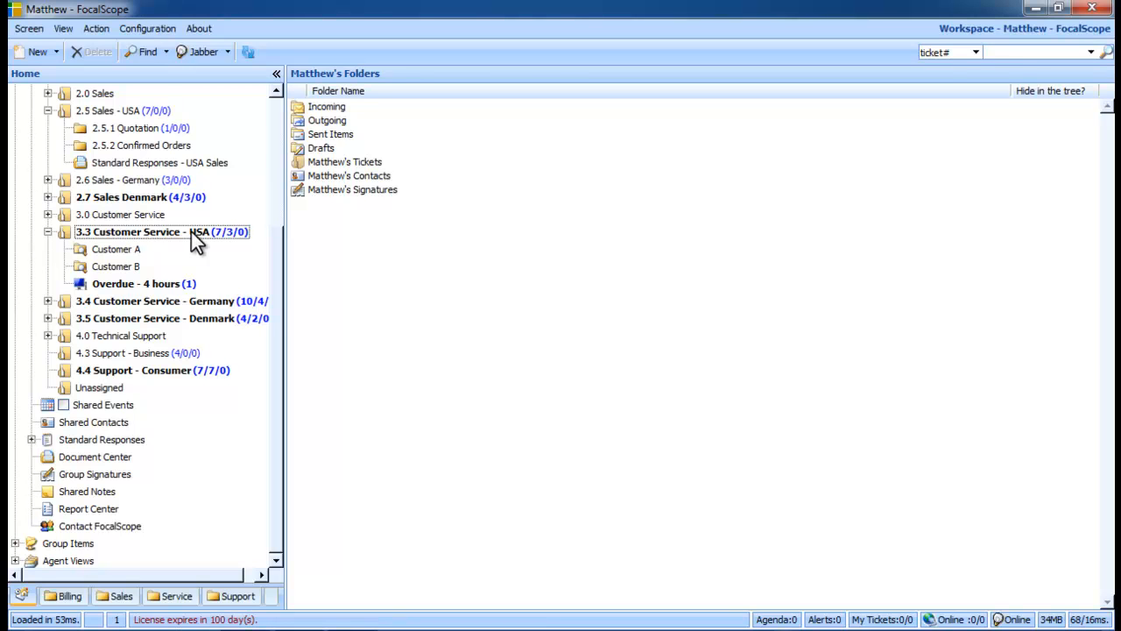
right_click(191, 232)
key("Escape")
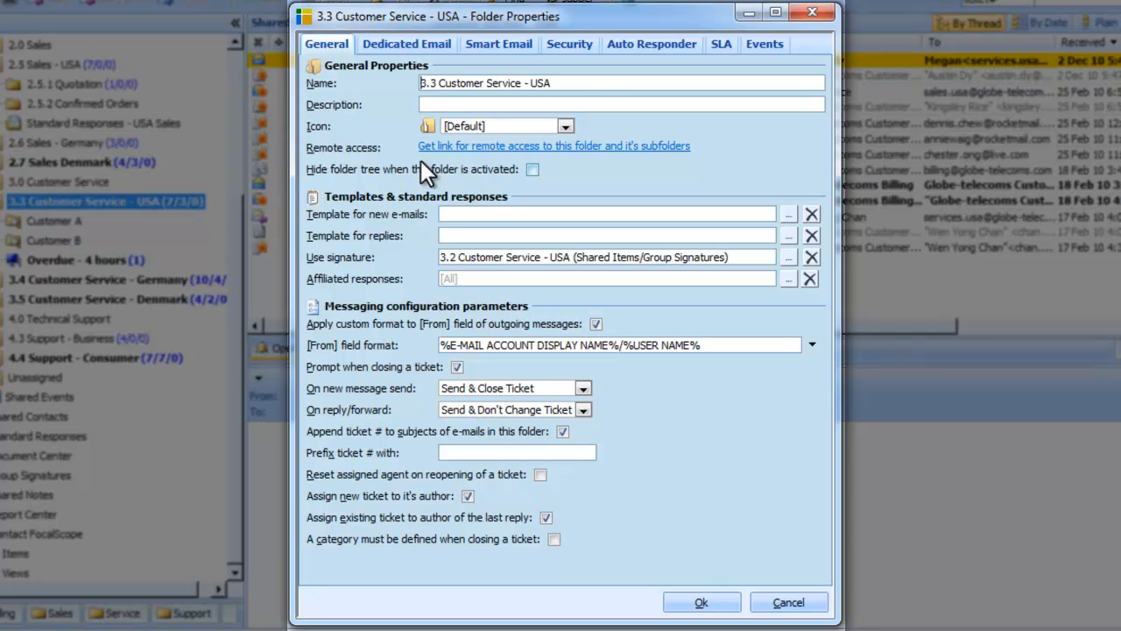
Assign the Working Hours - Customer Support profile and the 4 Hours SLA configuration profile to the ticketbox.
left_click(722, 46)
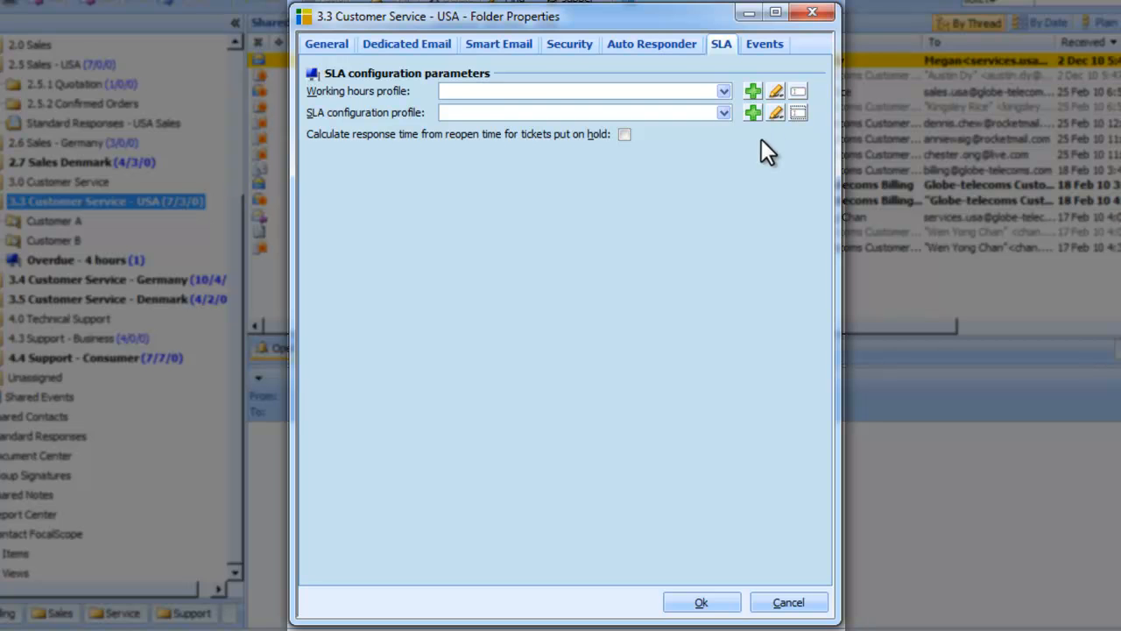
left_click(723, 91)
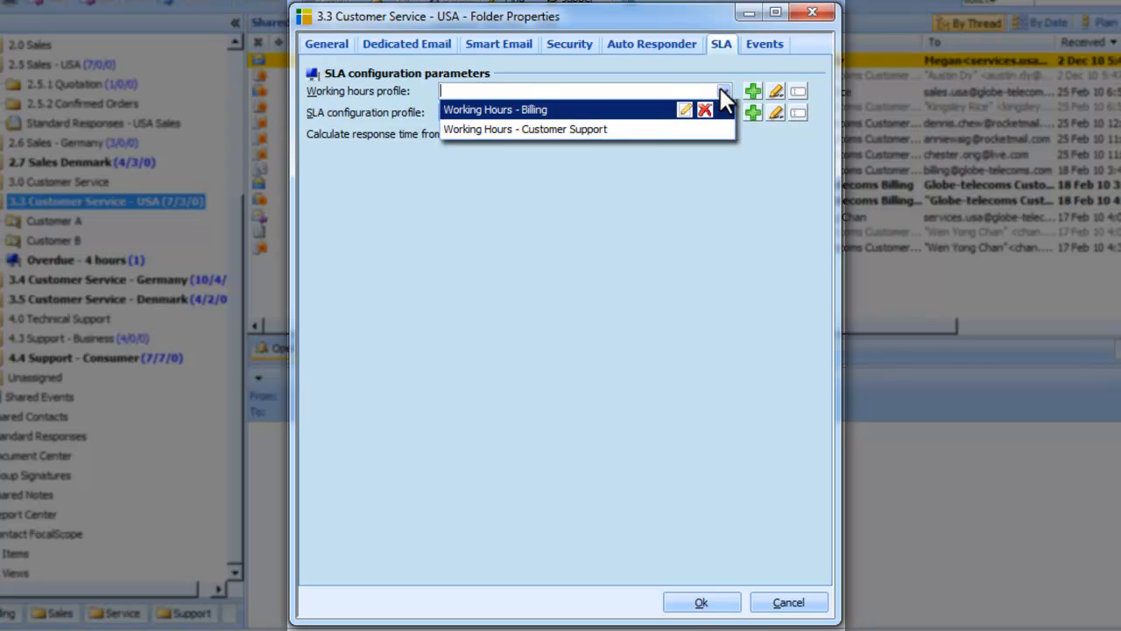
left_click(632, 129)
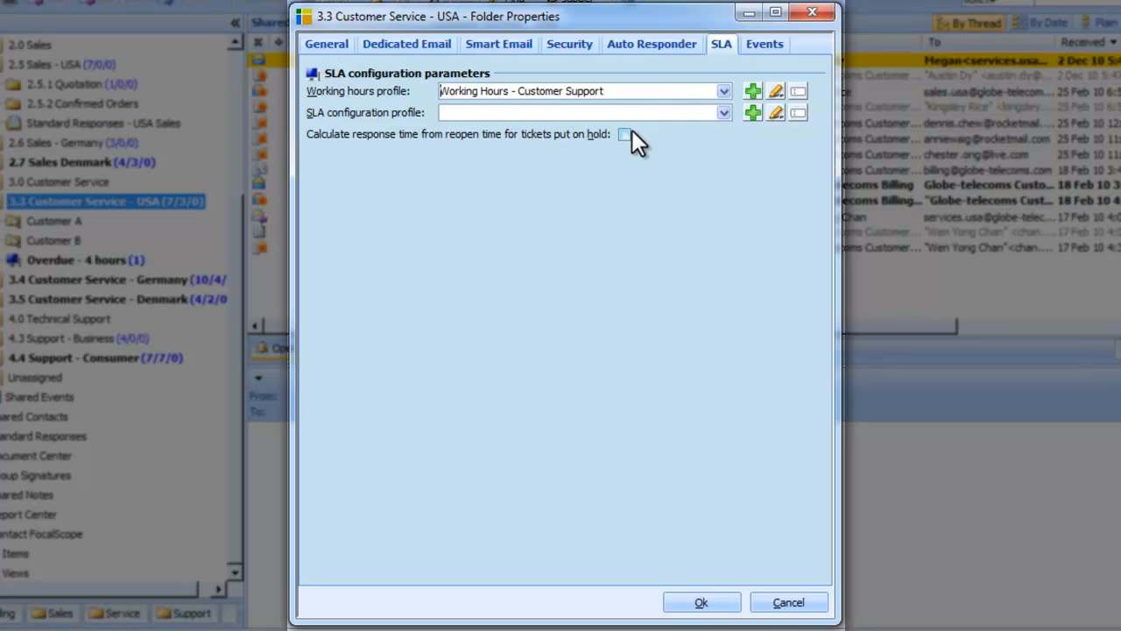
left_click(722, 113)
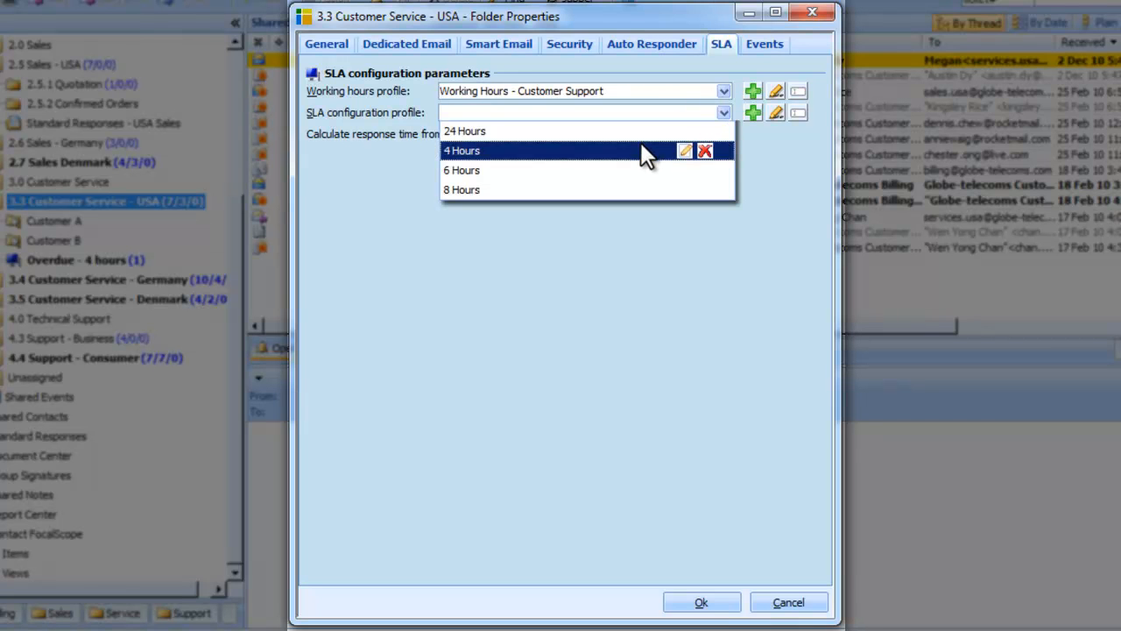
left_click(641, 149)
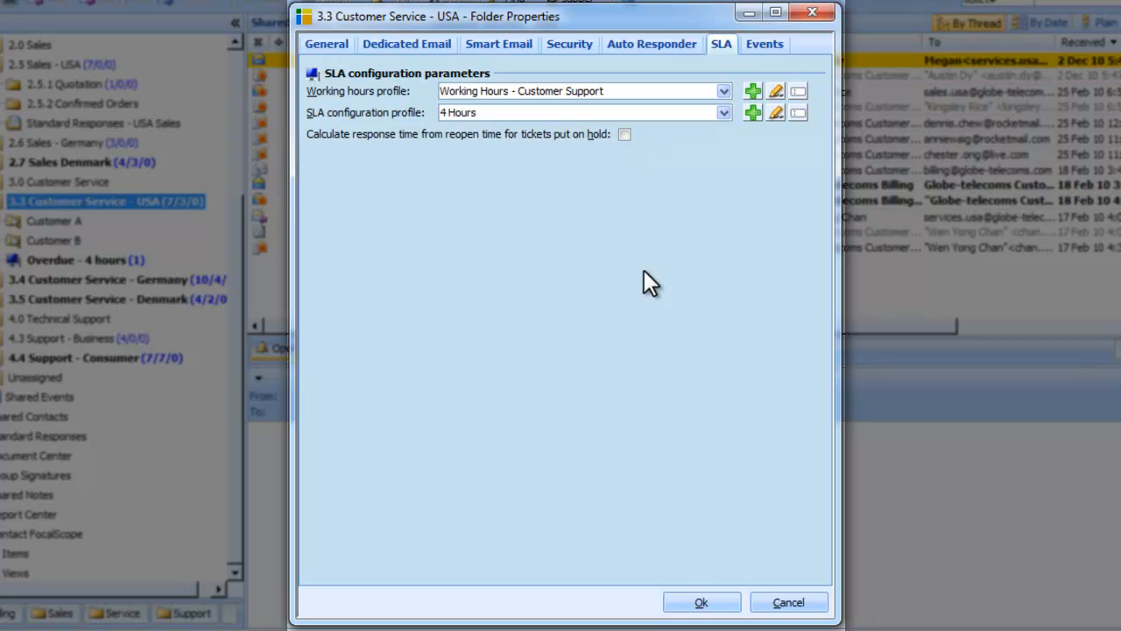
left_click(692, 602)
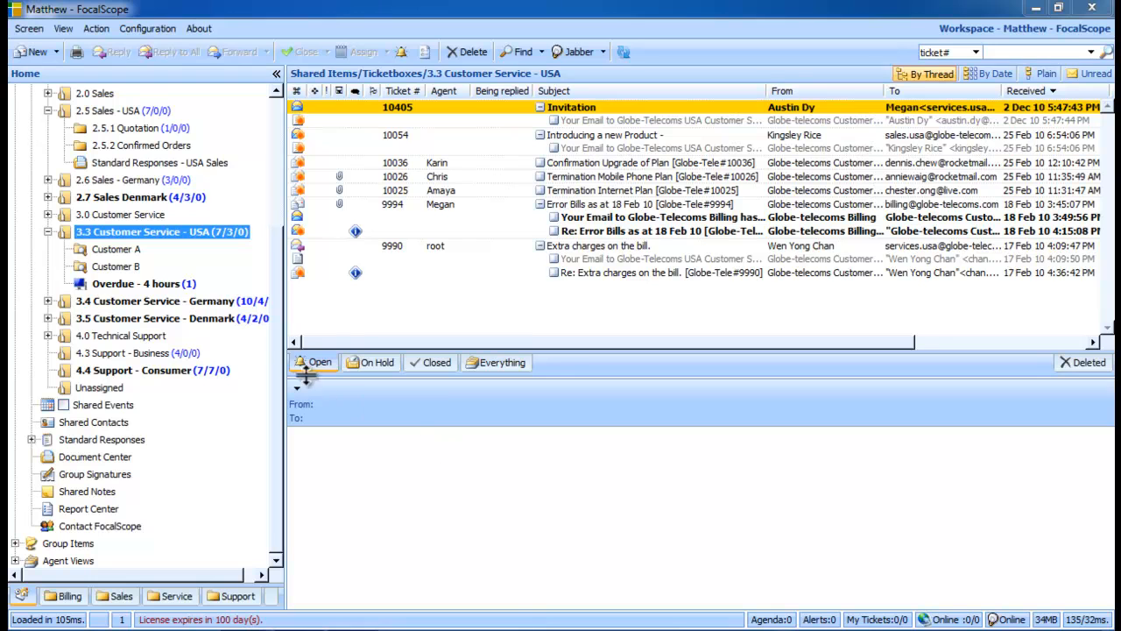
Try to set up a new subfolder of type SLA Notifications under the 3.3 Customer Service - USA ticketbox.
right_click(158, 235)
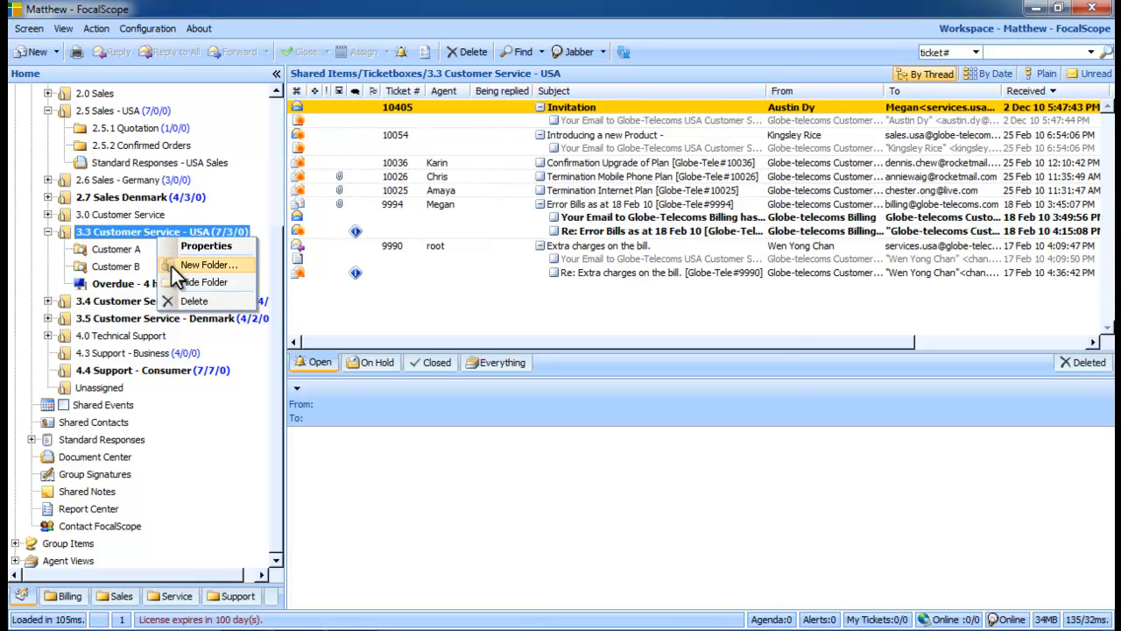
left_click(172, 267)
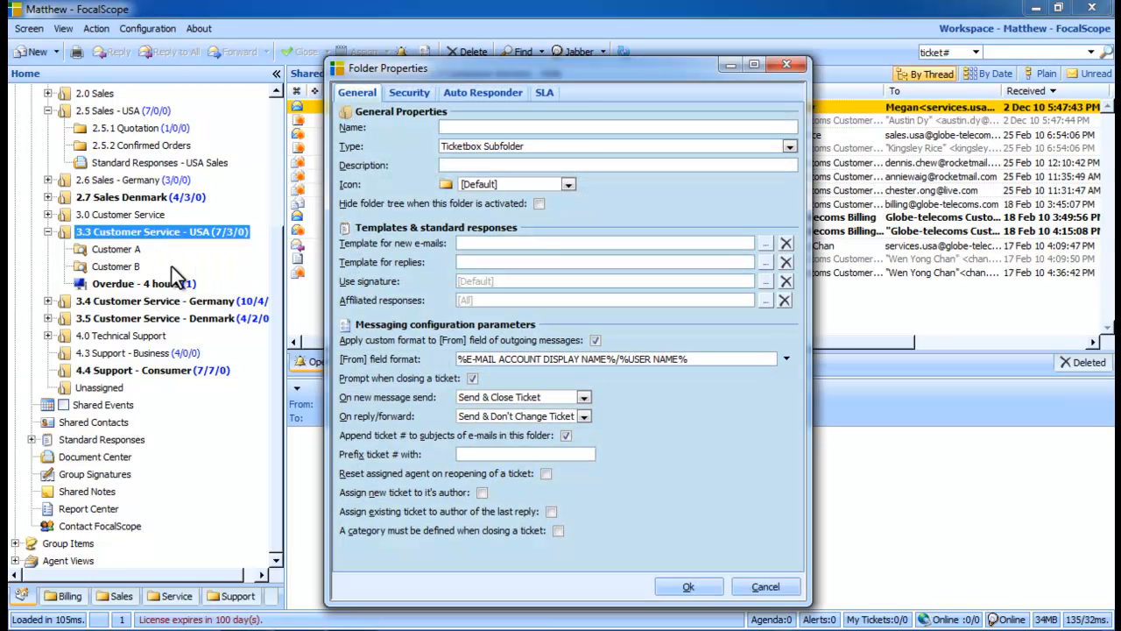
left_click(789, 147)
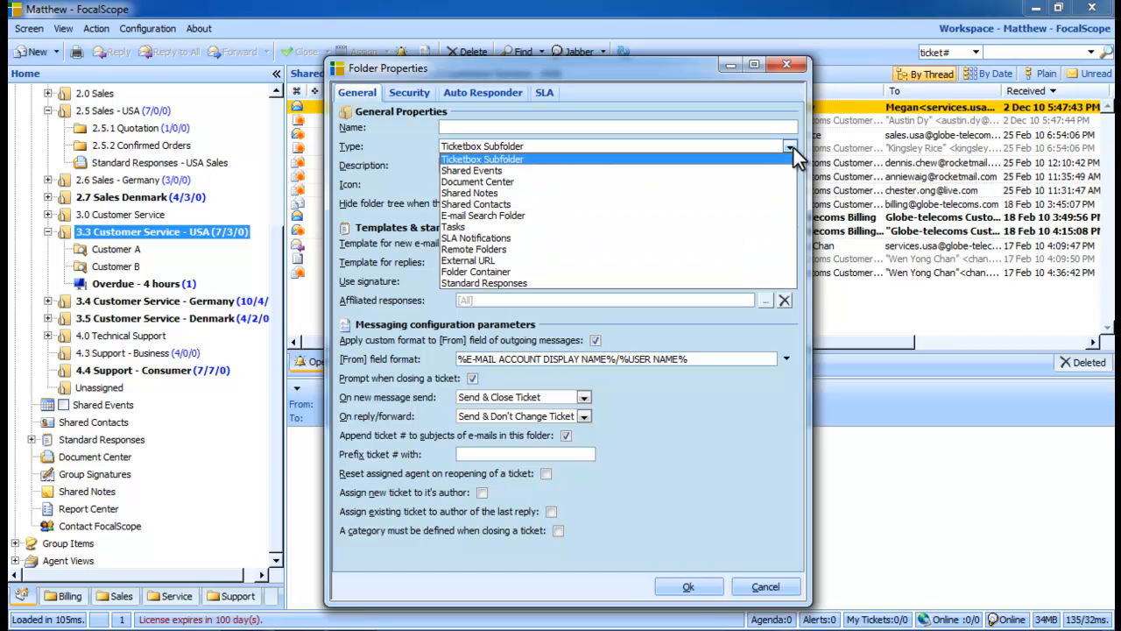
left_click(688, 237)
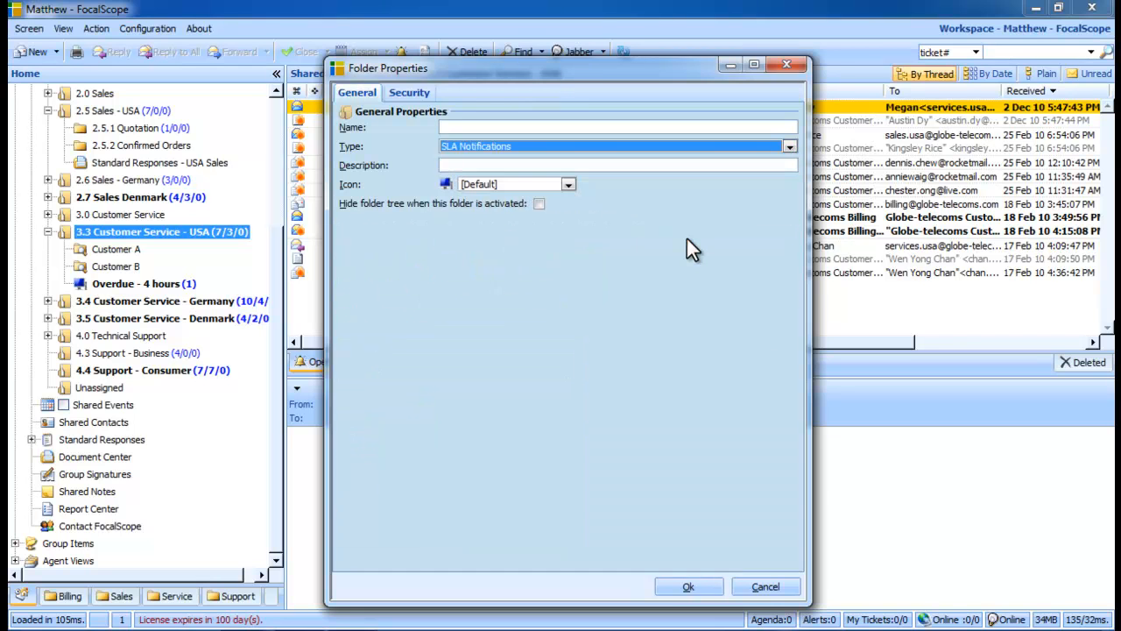
left_click(688, 128)
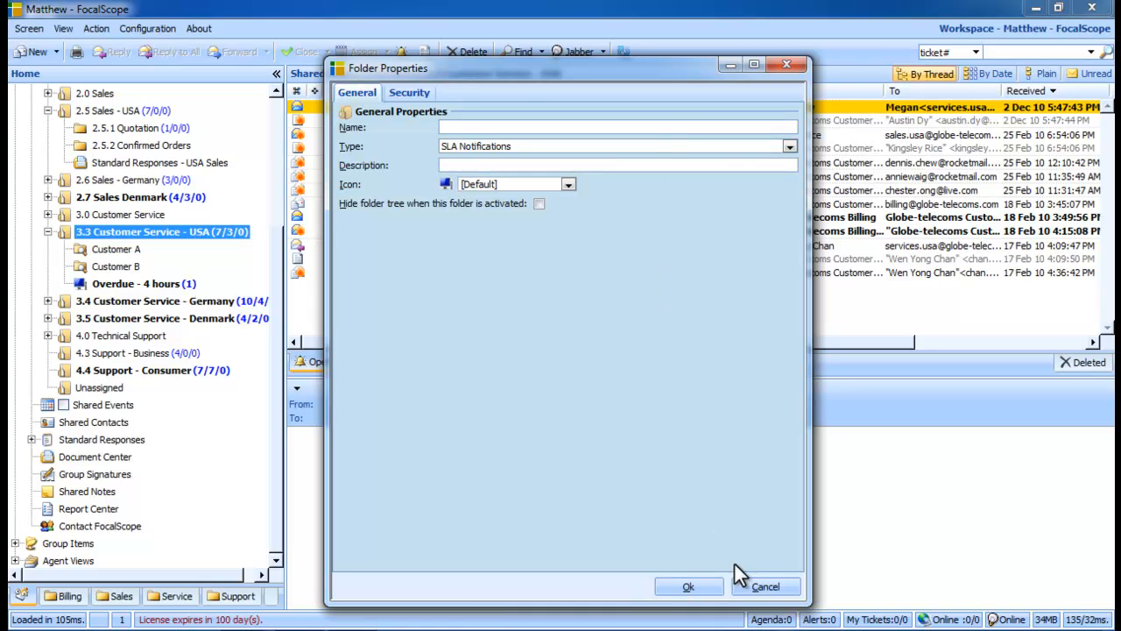
left_click(753, 588)
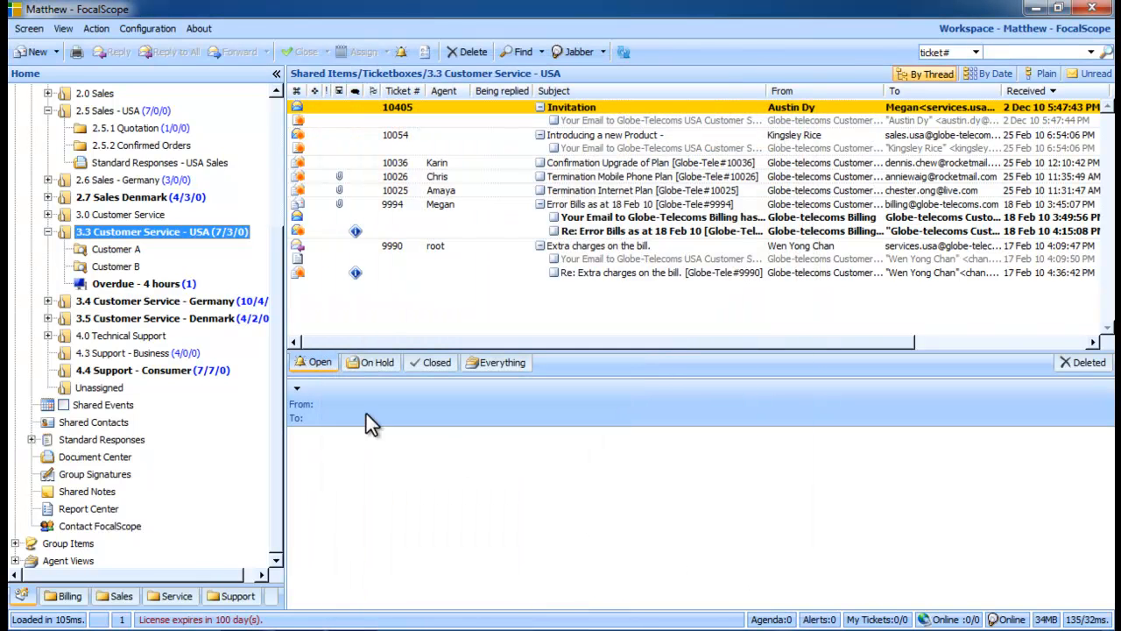
View the tickets in the Overdue - 4 hours folder under 3.3 Customer Service - USA.
left_click(143, 286)
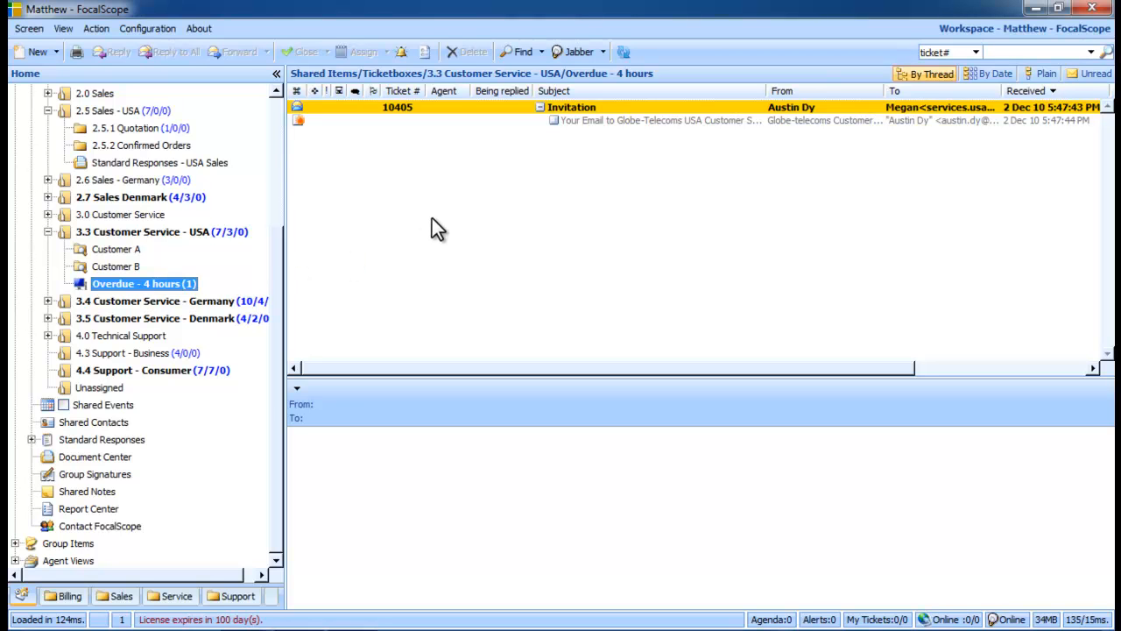